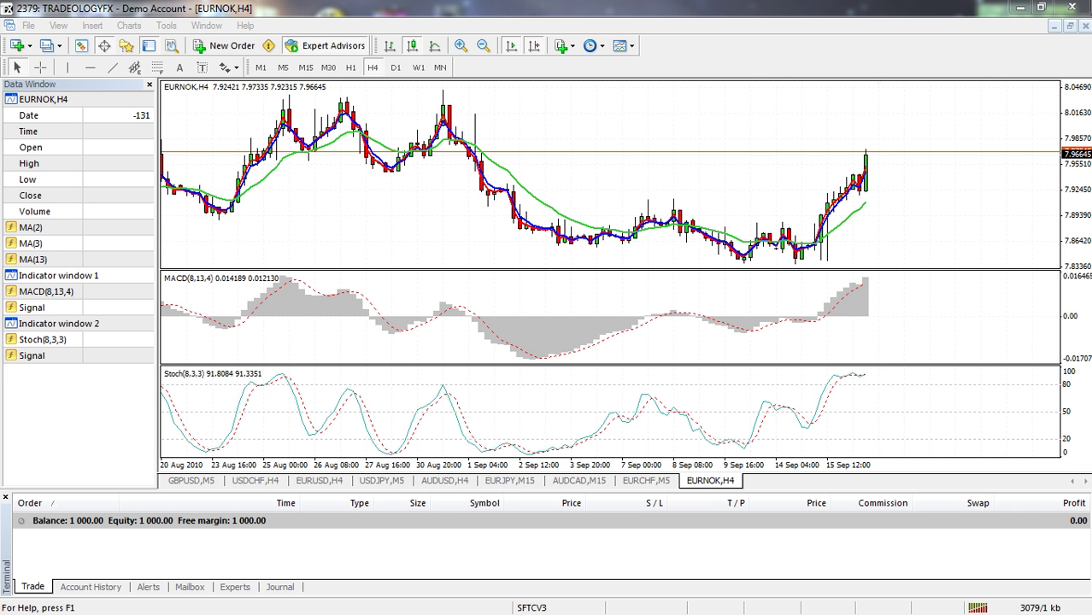
# Step: Zoom the EURNOK H4 chart fully out and drag it back to its oldest bars
pyautogui.click(638, 114)
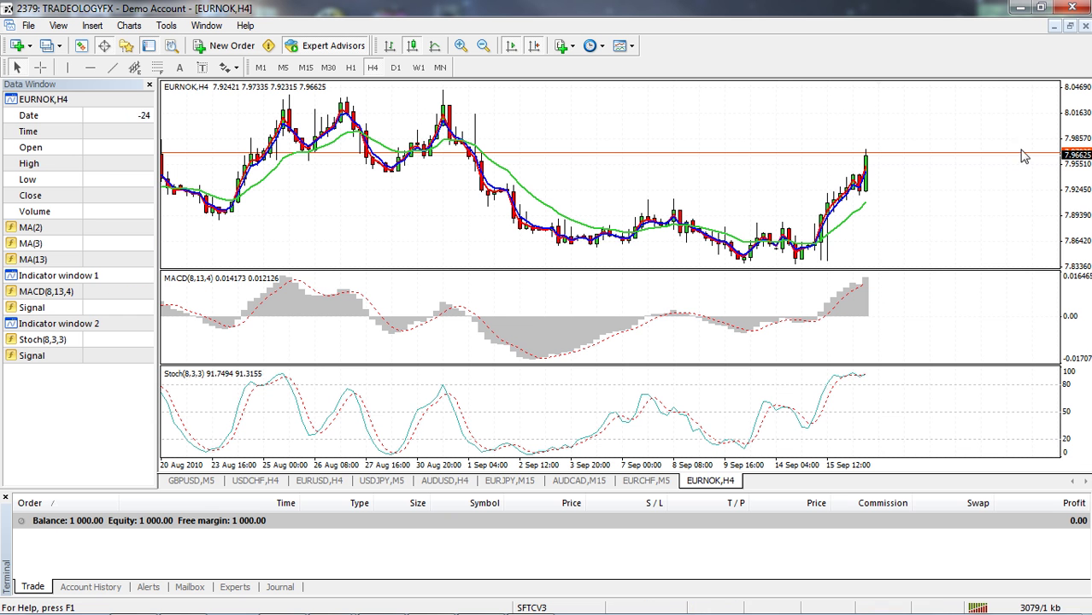
pyautogui.scroll(3, 540, 171)
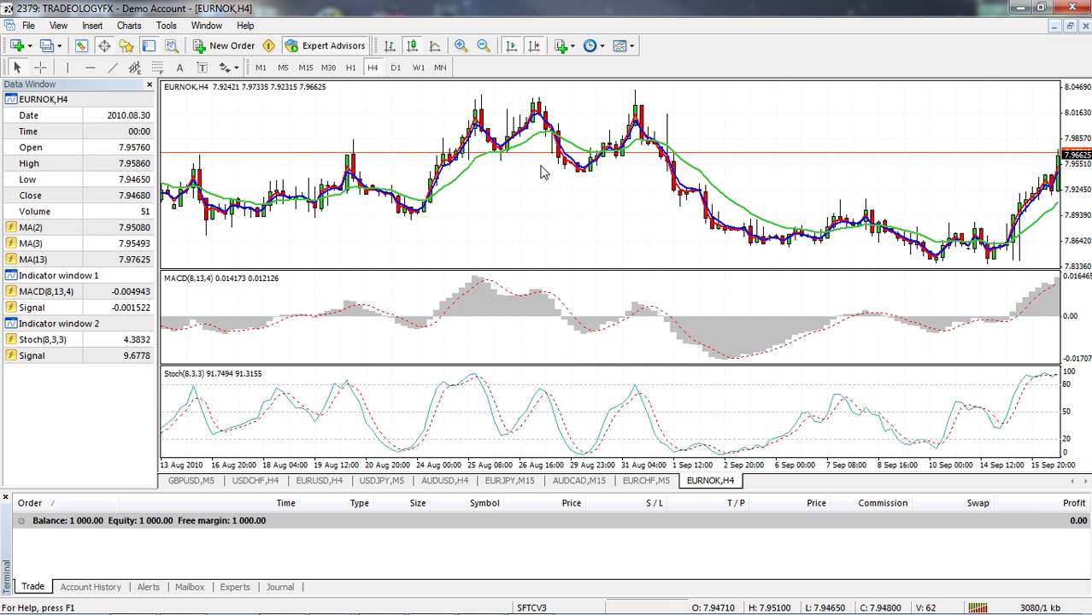
pyautogui.click(483, 45)
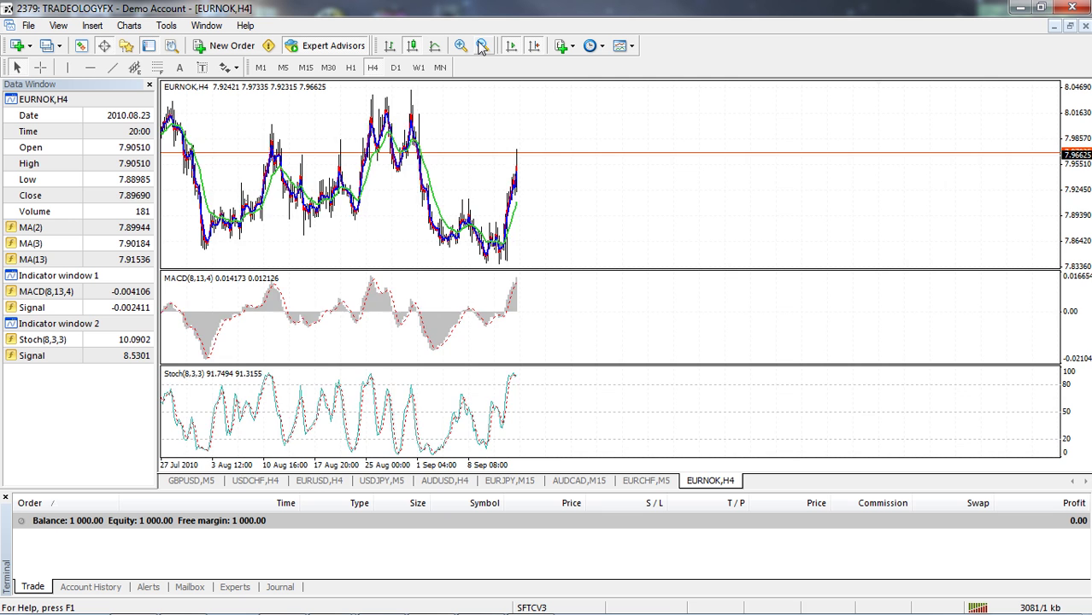
pyautogui.click(483, 45)
pyautogui.scroll(5, 440, 145)
pyautogui.moveTo(440, 152); pyautogui.dragTo(628, 162)
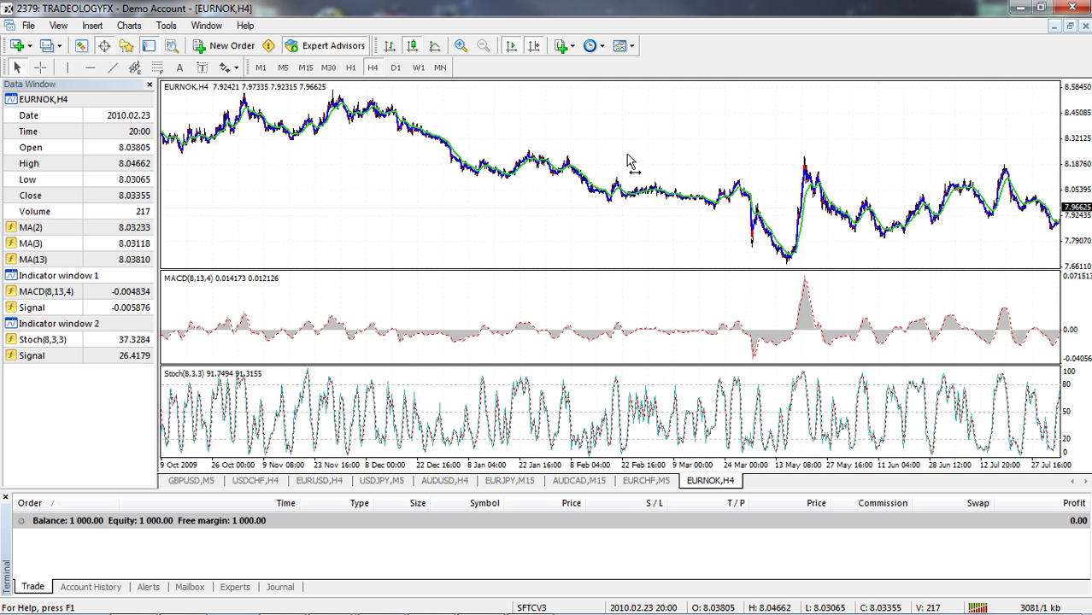
pyautogui.scroll(-5, 633, 163)
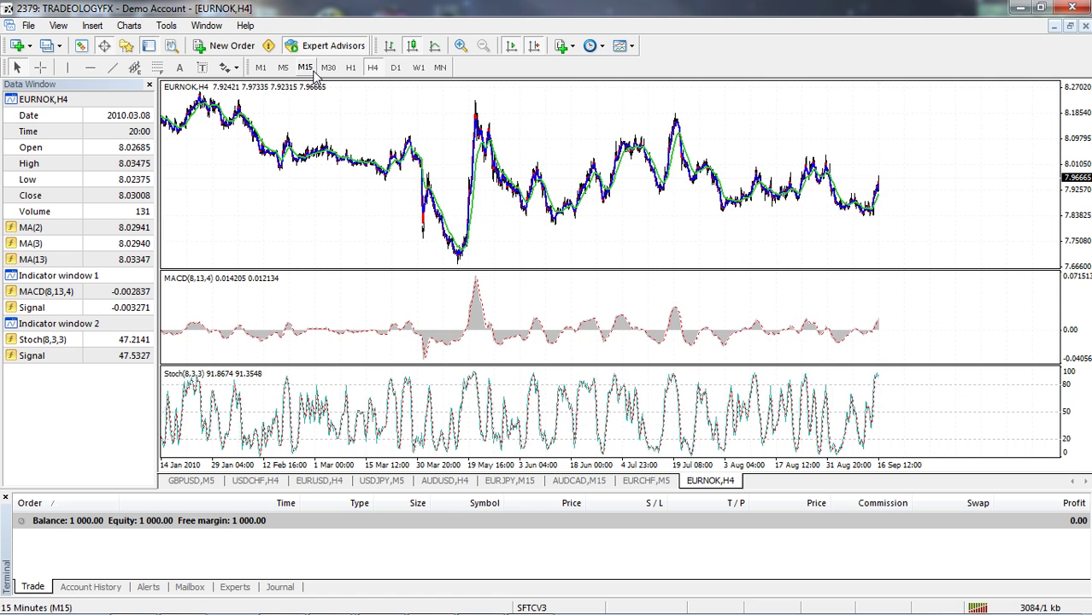
# Step: Switch the EURNOK chart to the M15 timeframe and zoom in once
pyautogui.click(313, 72)
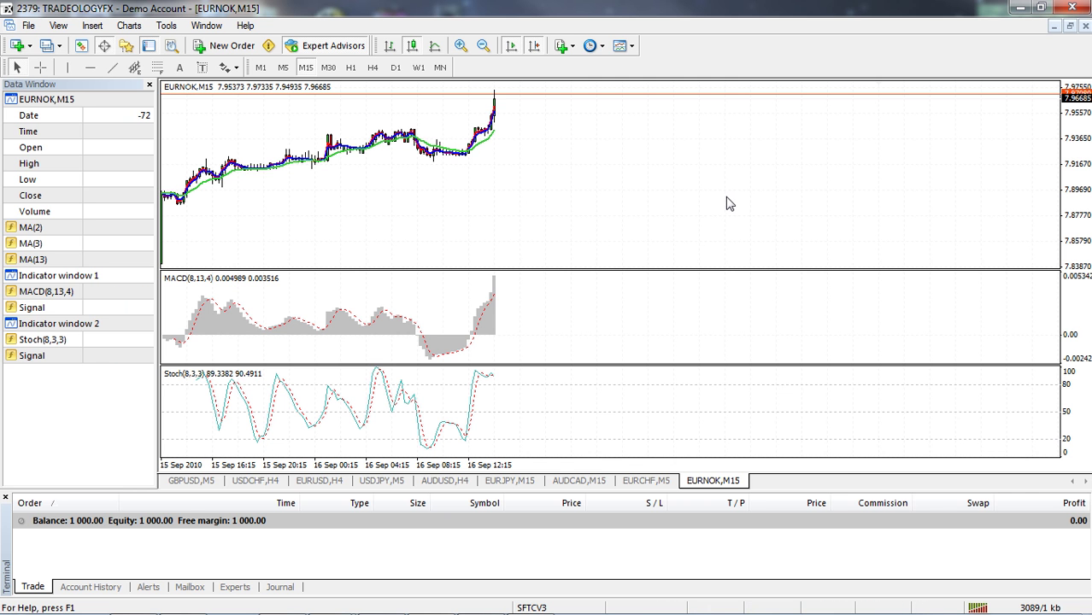
pyautogui.click(461, 46)
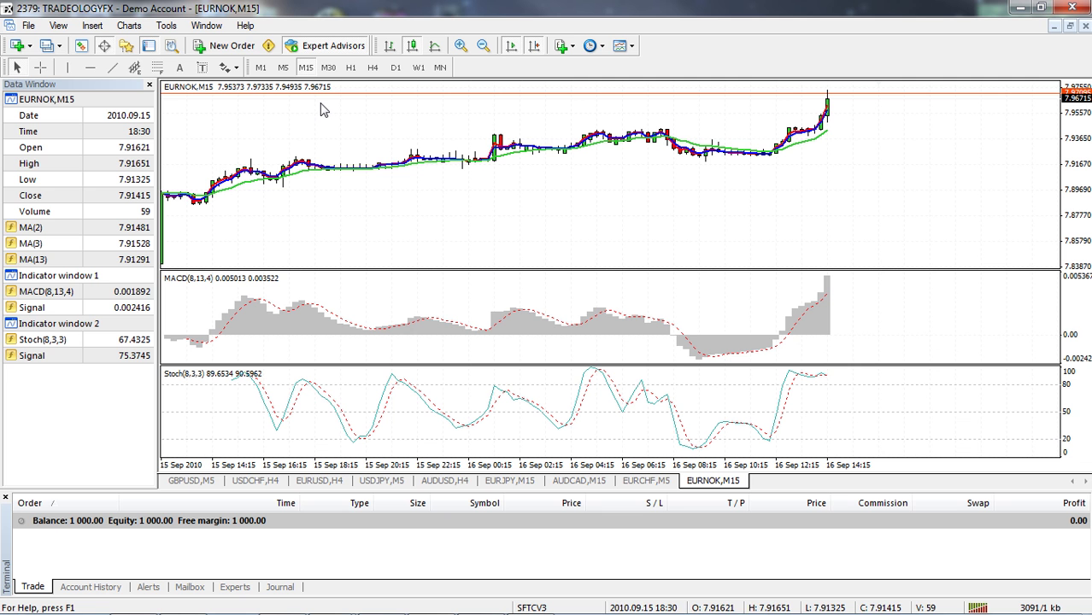
# Step: Open History Center from the Tools menu after opening and cancelling Options
pyautogui.click(165, 27)
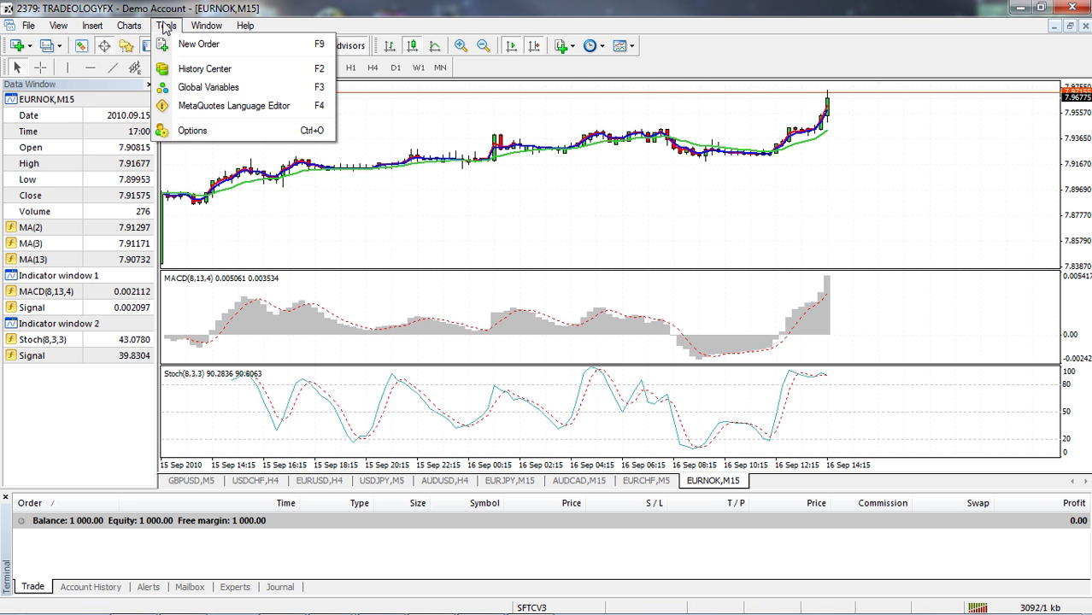
pyautogui.click(204, 132)
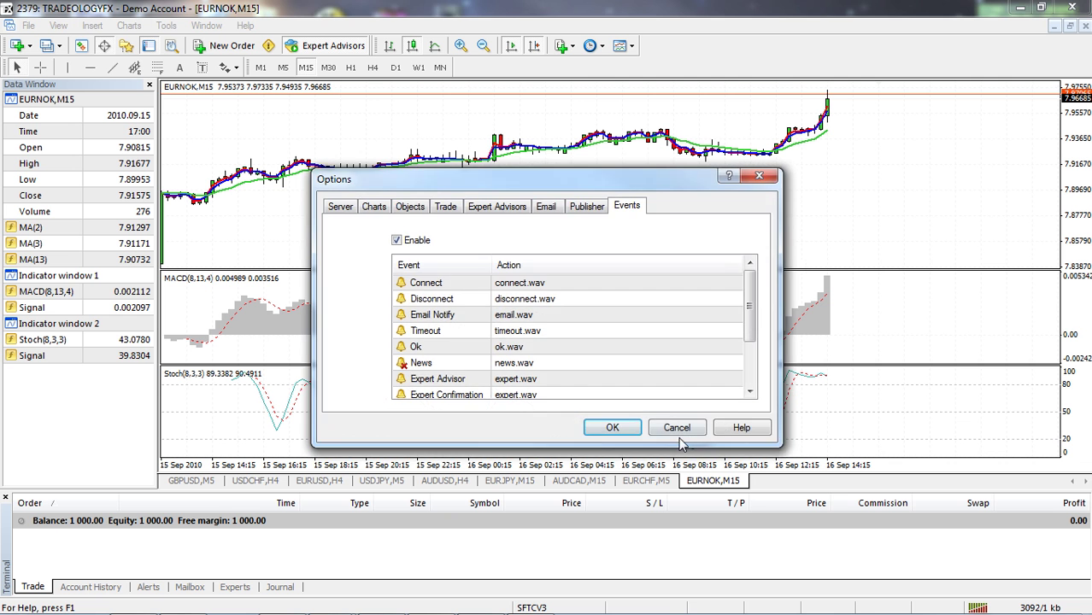
pyautogui.click(677, 429)
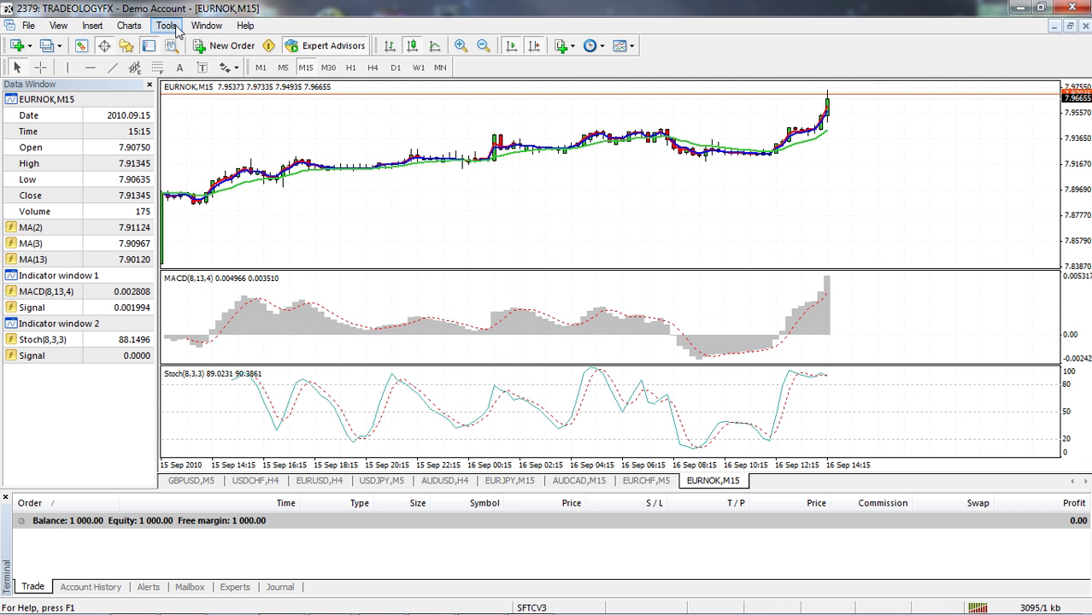
pyautogui.click(167, 26)
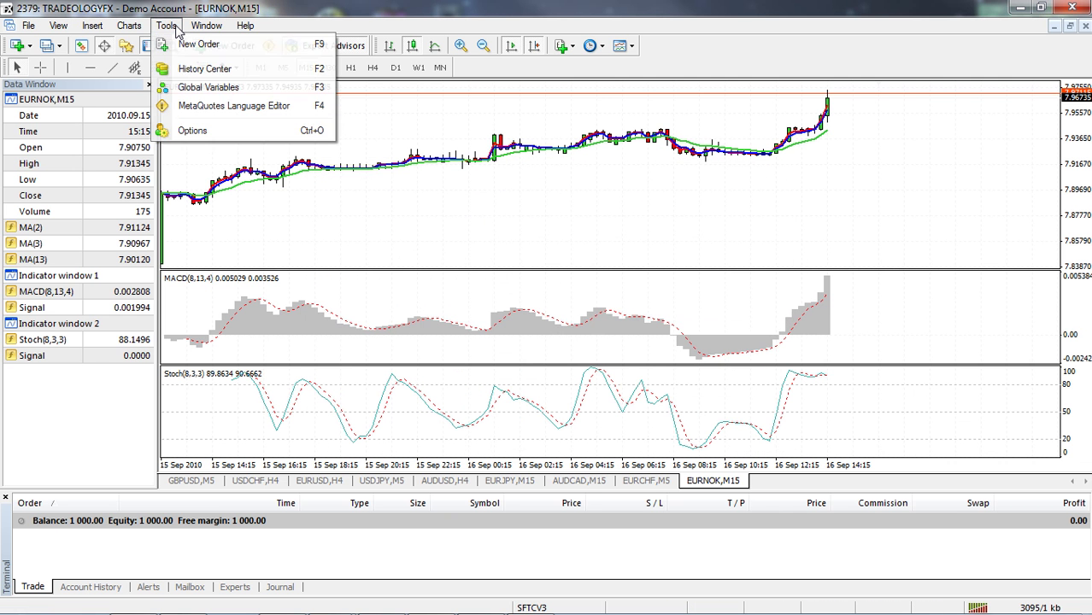
pyautogui.click(181, 70)
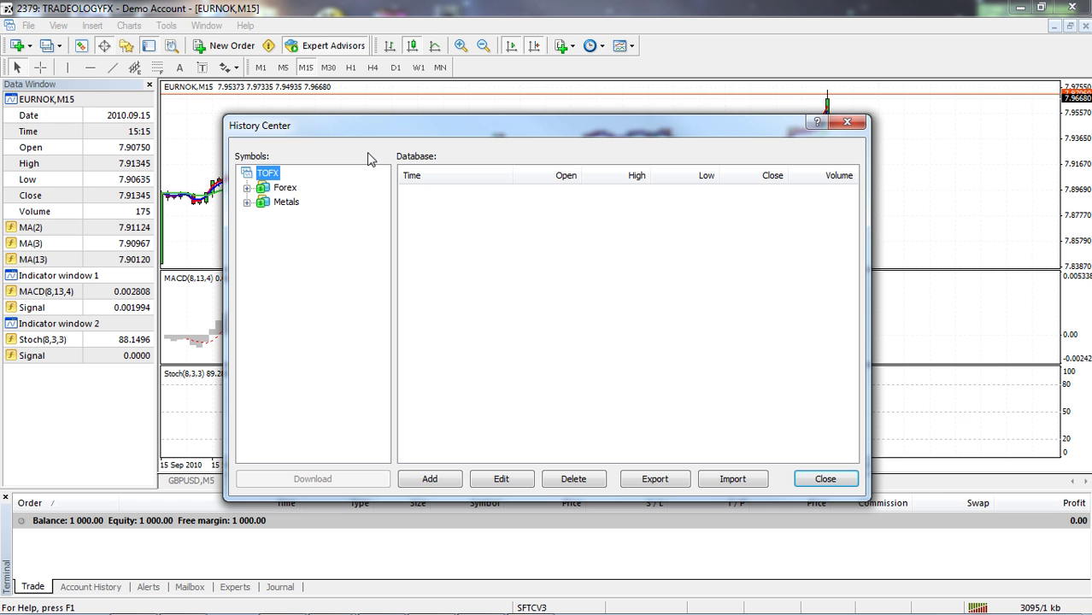
# Step: Expand Forex and EURNOK in the Symbols tree and select 15 Minutes (M15)
pyautogui.click(247, 188)
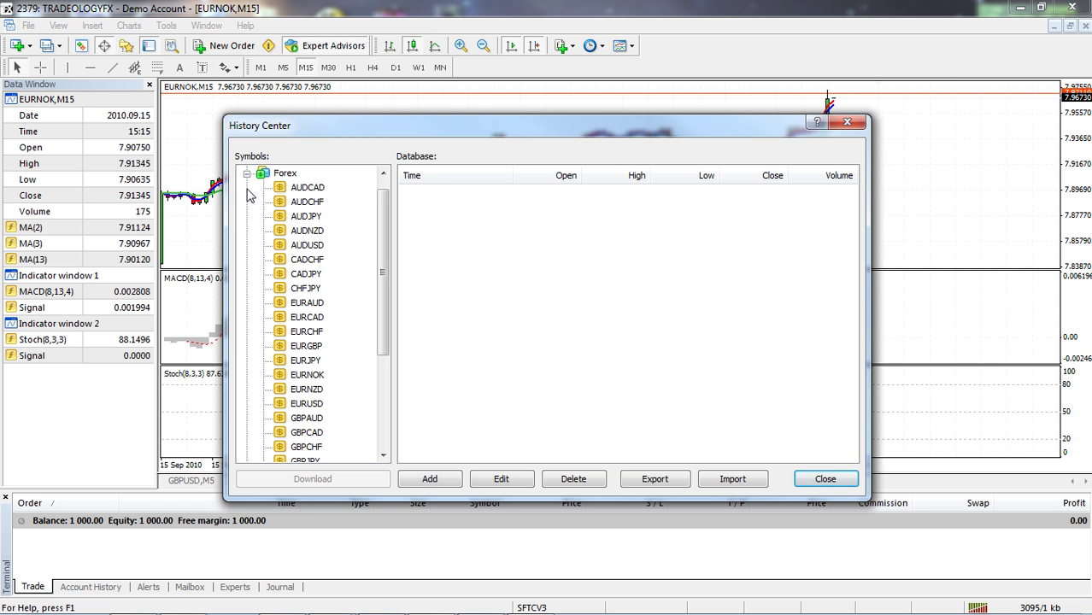
pyautogui.moveTo(378, 220); pyautogui.dragTo(376, 247)
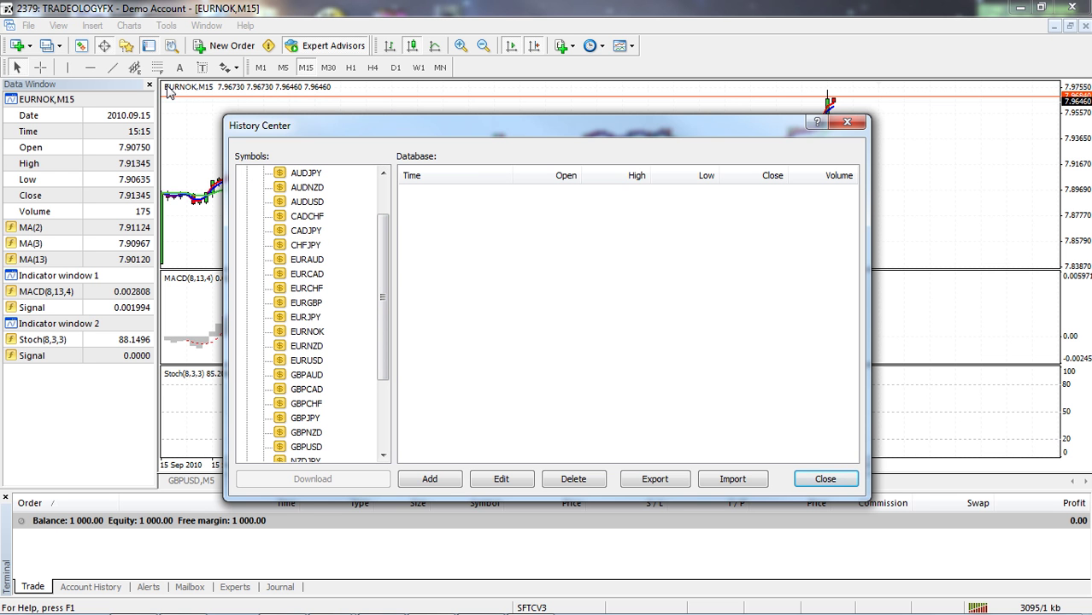
pyautogui.click(318, 332)
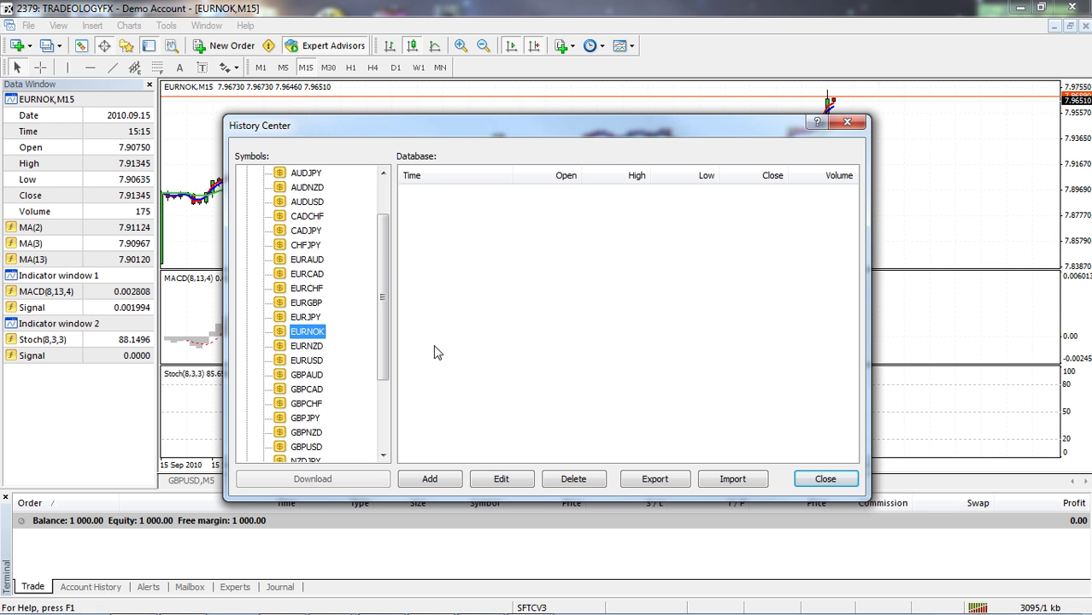
pyautogui.doubleClick(282, 336)
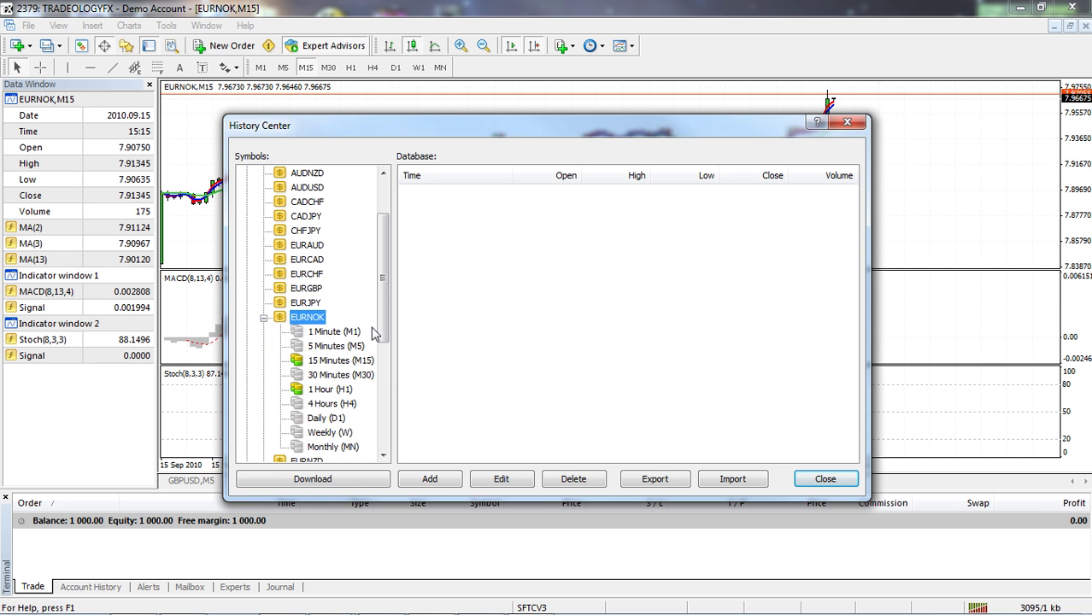
pyautogui.scroll(-2, 385, 312)
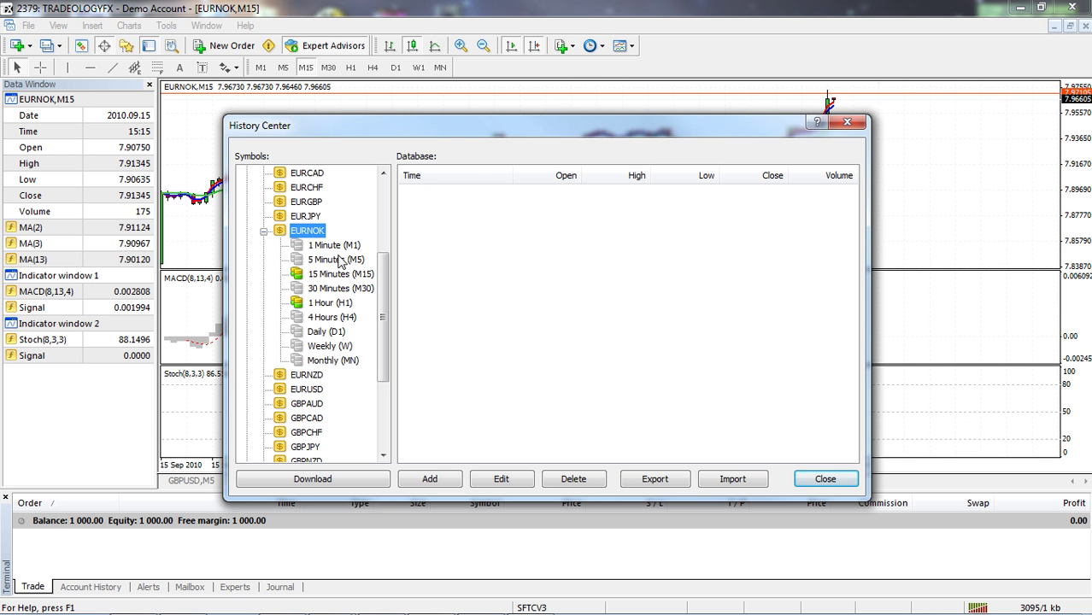
pyautogui.click(335, 277)
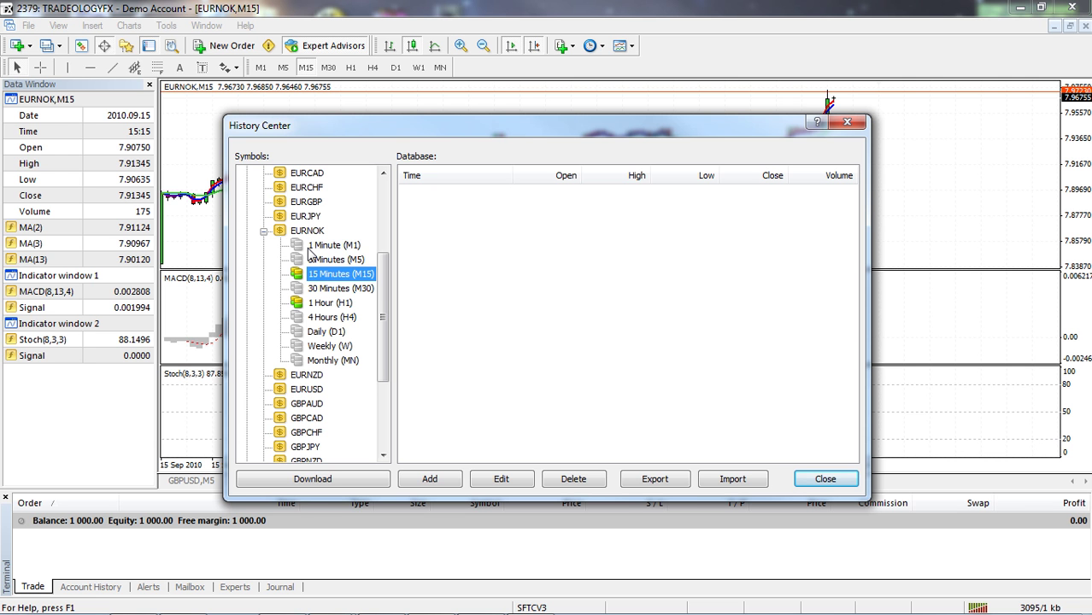
# Step: Download EURNOK 1 Minute (M1) history, accepting the Download Warning
pyautogui.click(309, 248)
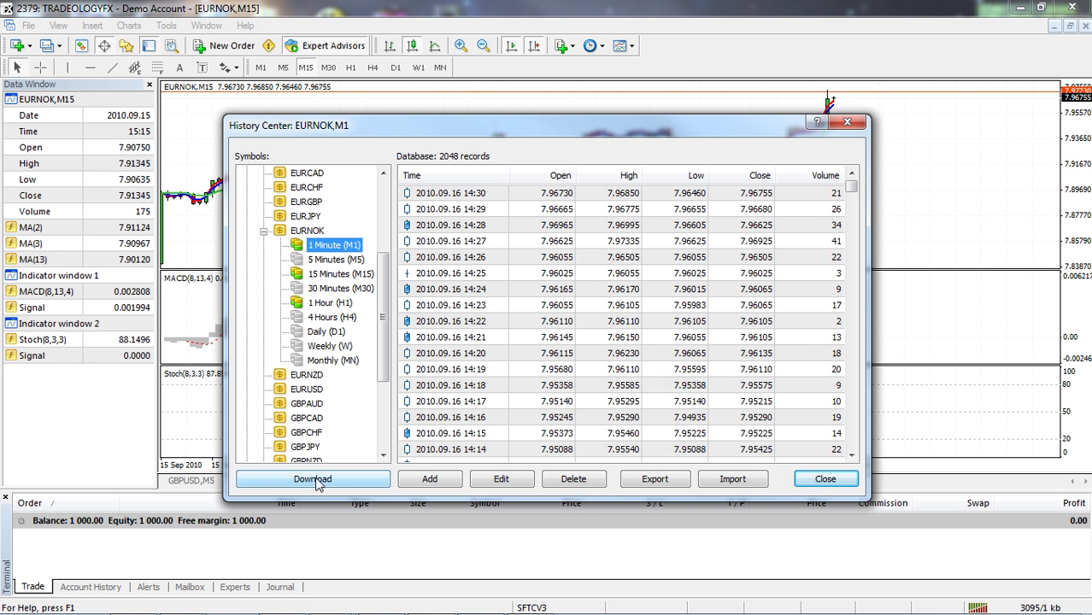
pyautogui.click(313, 479)
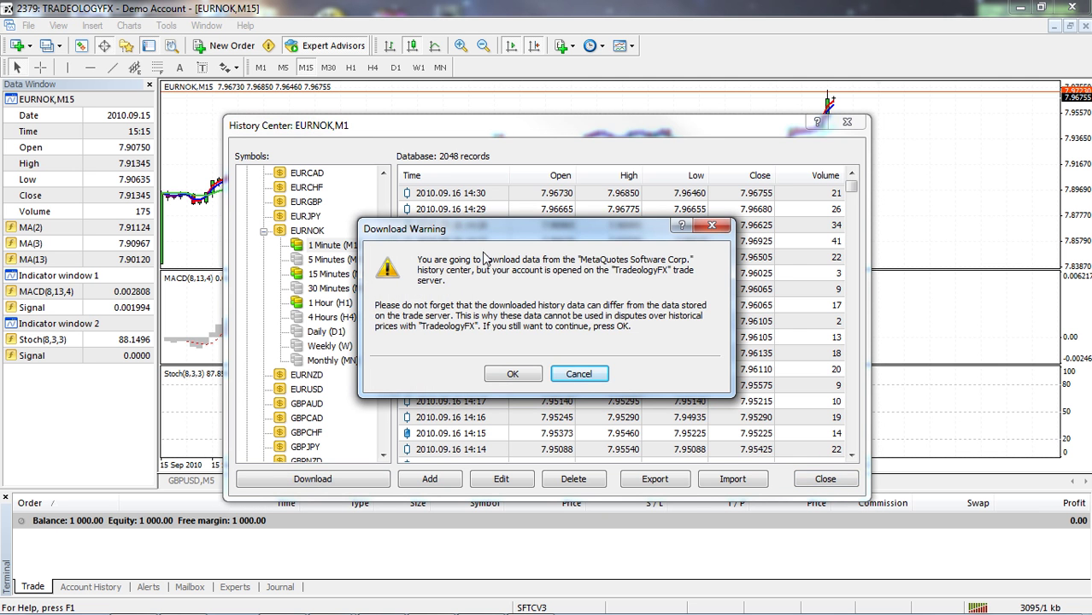
pyautogui.click(511, 376)
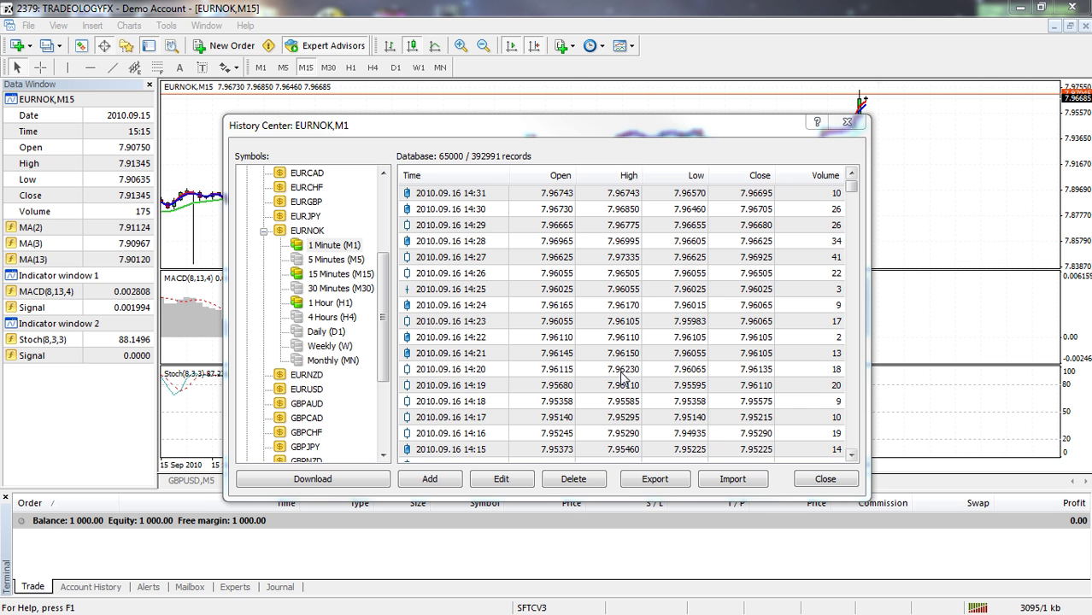
# Step: Download EURNOK 5 Minutes (M5) history, accepting the recalculate prompt and Download Warning
pyautogui.click(325, 262)
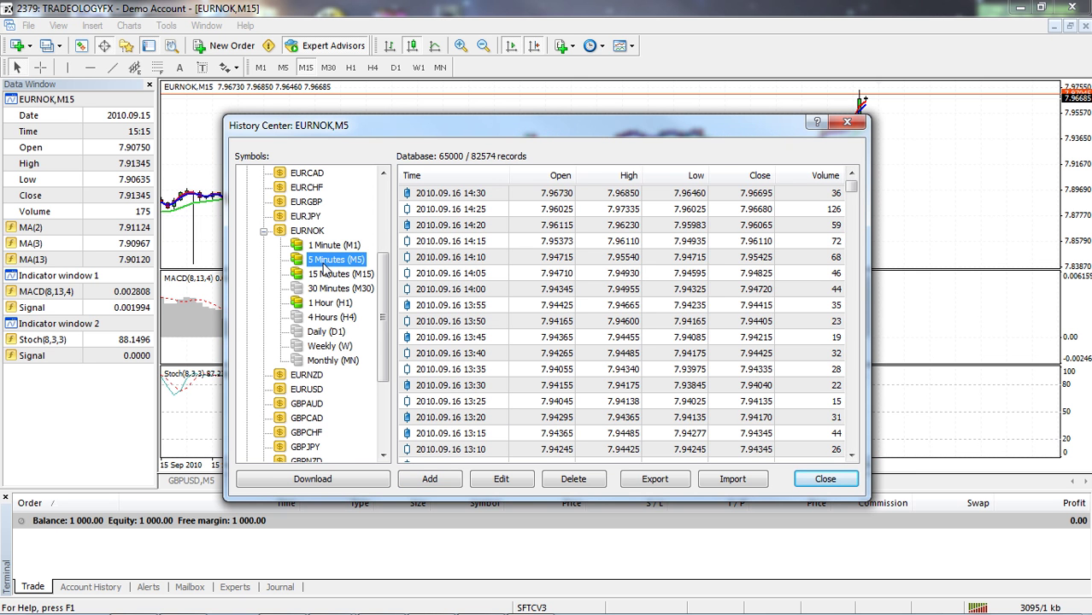
pyautogui.click(274, 484)
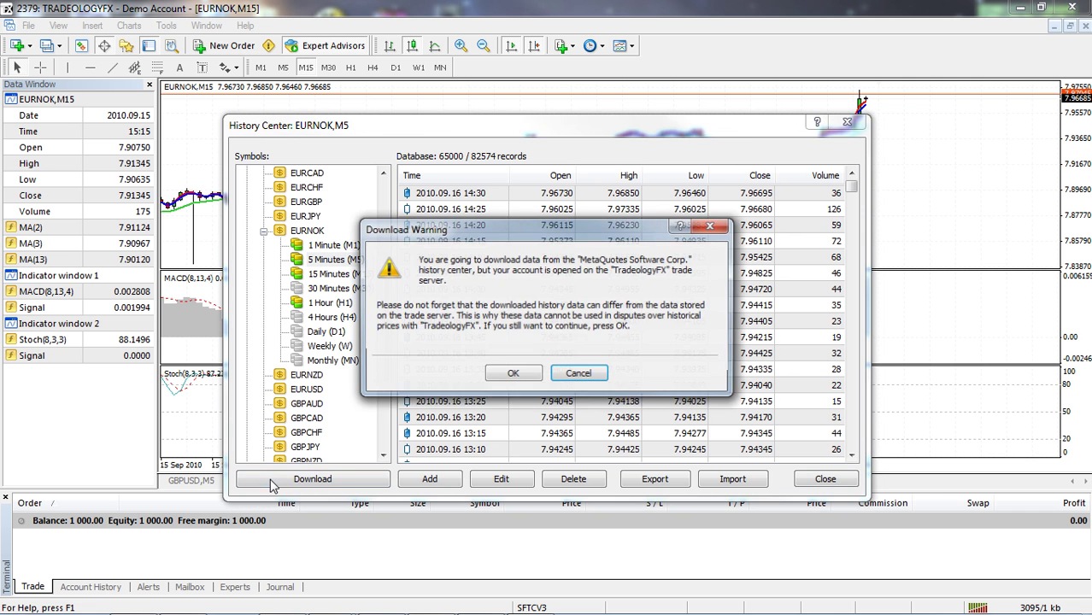
pyautogui.click(513, 374)
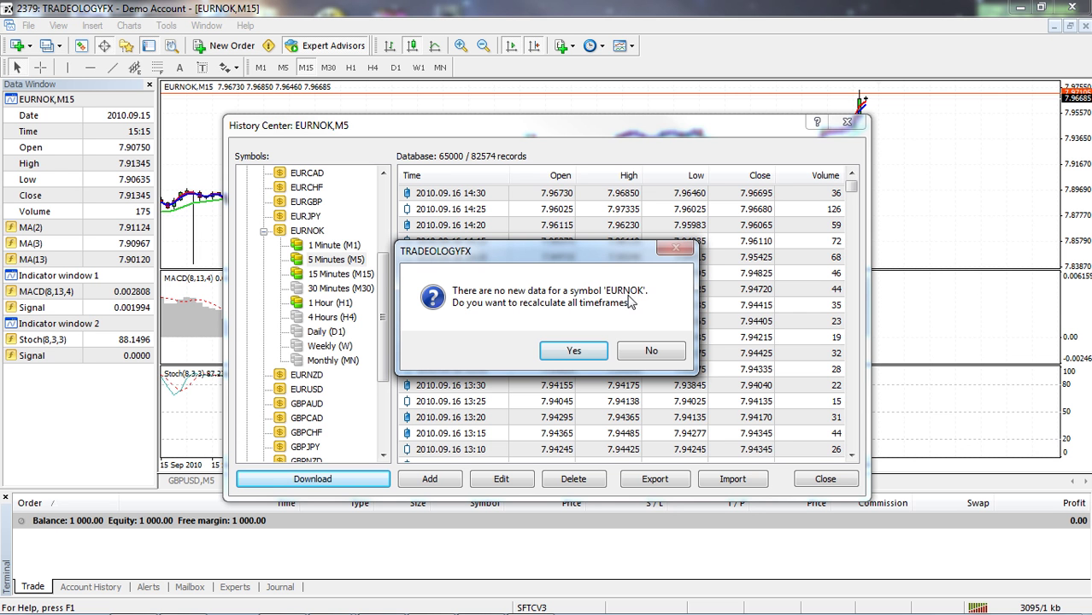
pyautogui.click(574, 351)
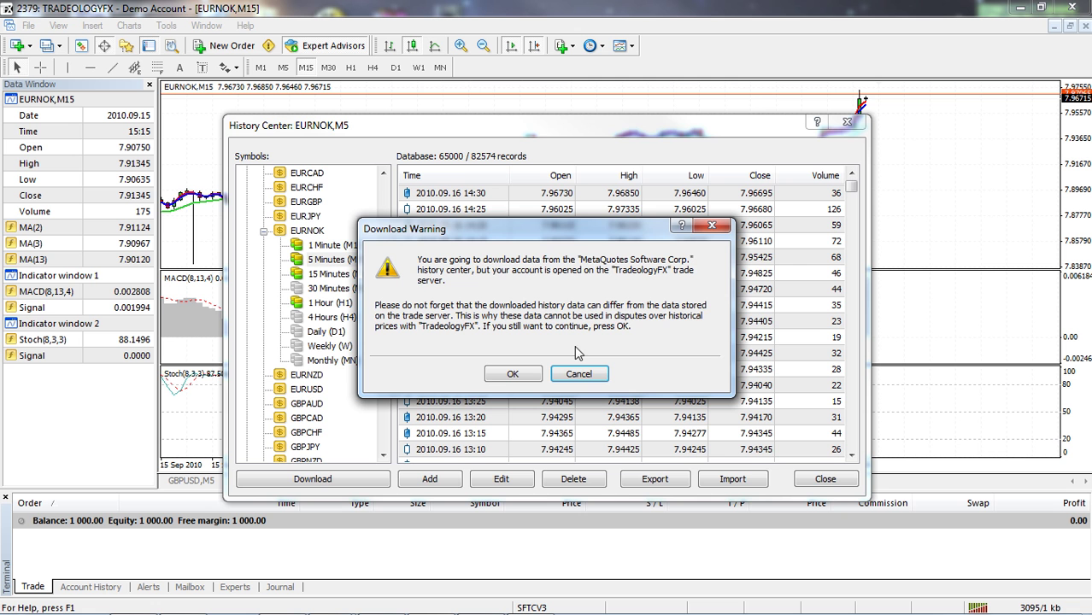
pyautogui.click(505, 374)
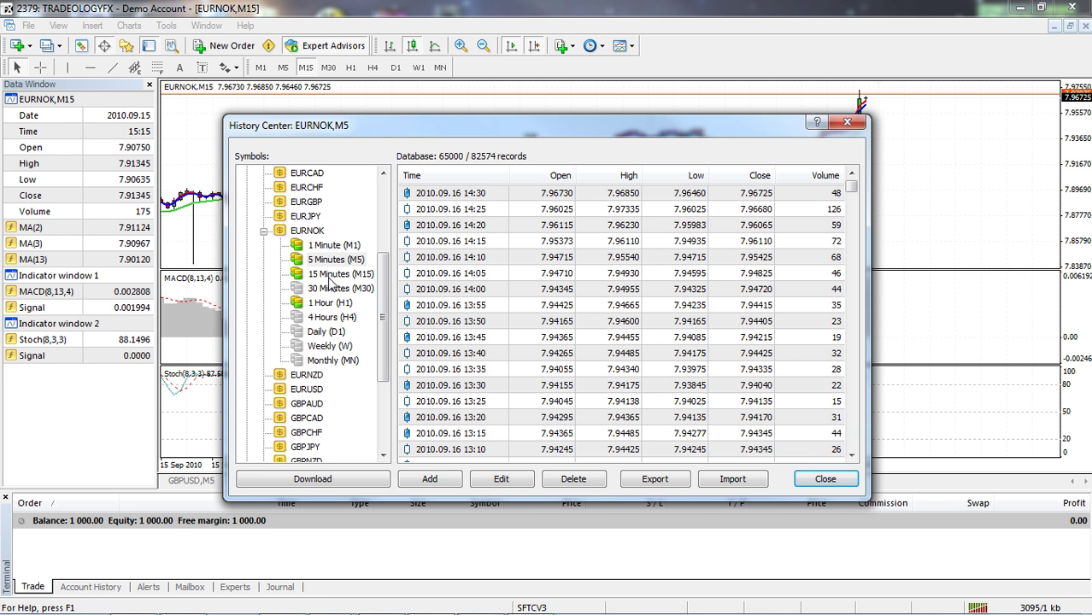
# Step: Download EURNOK 15 Minutes (M15) and 30 Minutes (M30) history, confirming each warning
pyautogui.click(328, 281)
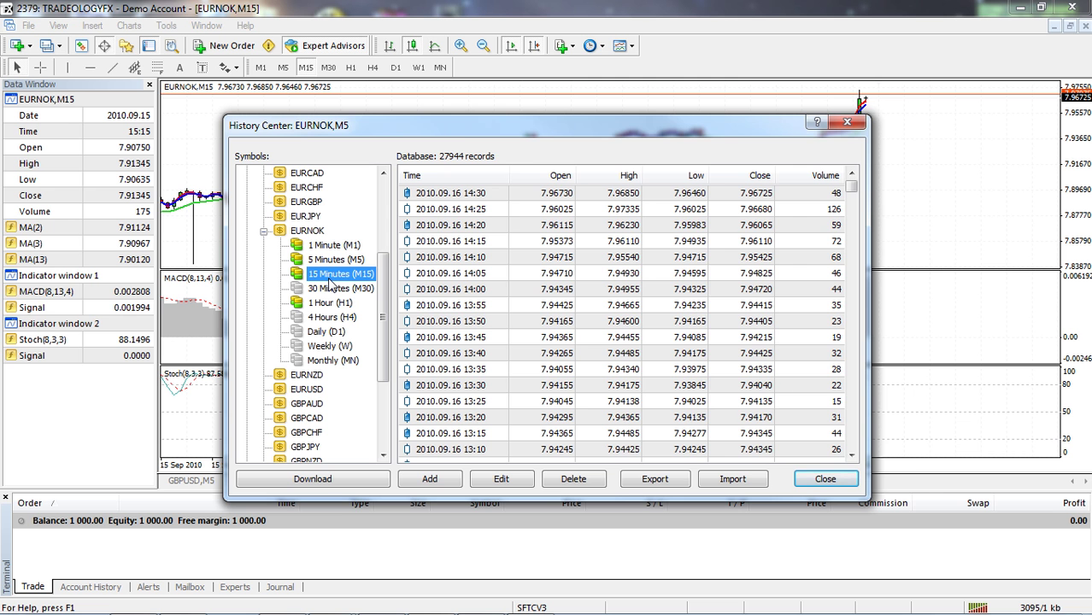
pyautogui.click(320, 478)
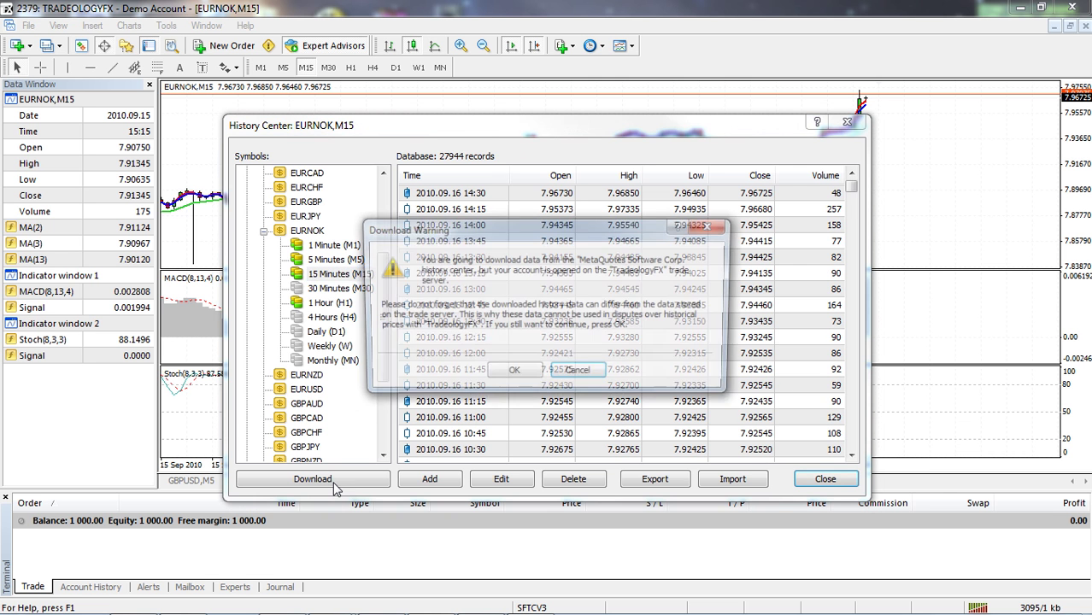
pyautogui.click(535, 376)
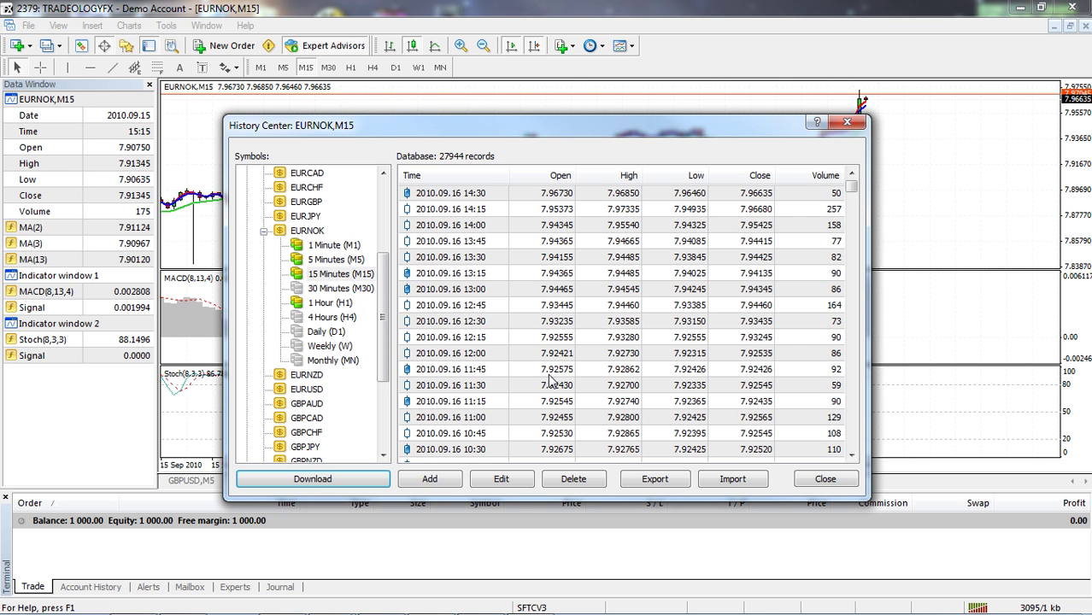
pyautogui.click(332, 291)
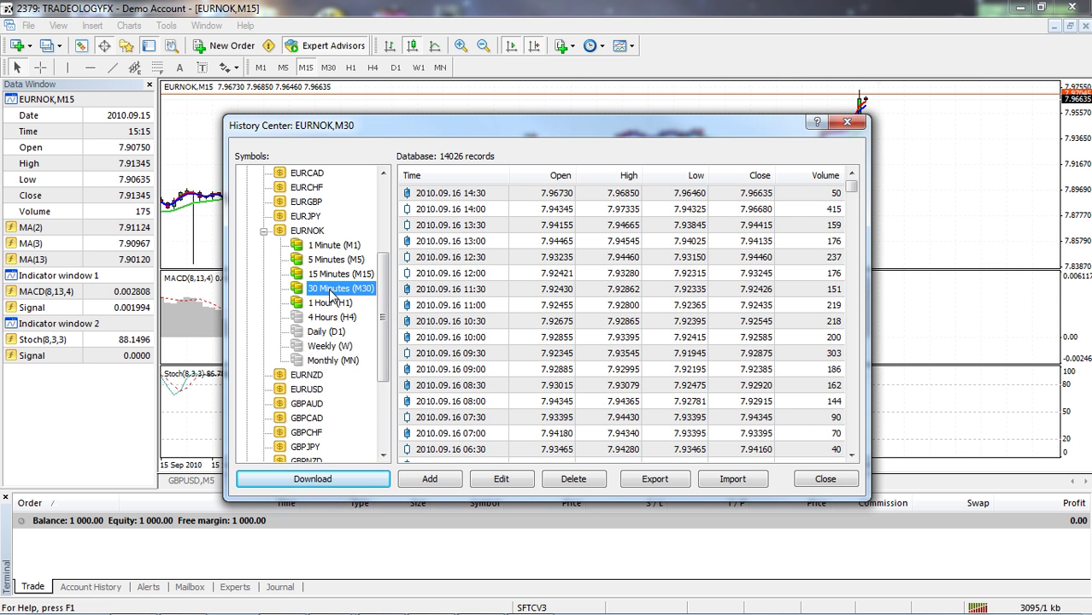
pyautogui.click(371, 484)
pyautogui.click(513, 376)
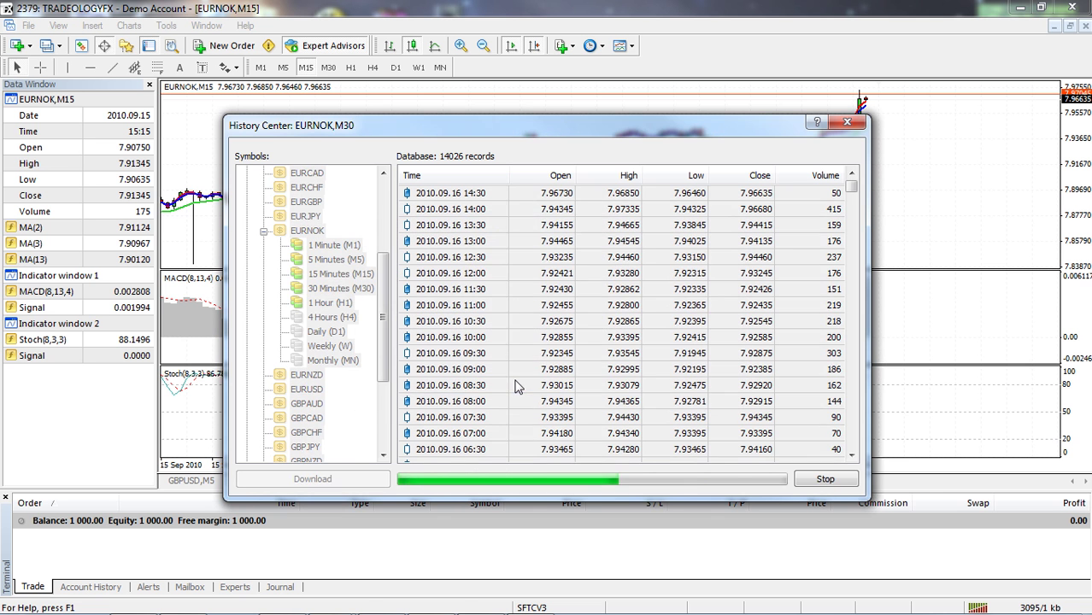
# Step: Download EURNOK 1 Hour (H1) and 4 Hours (H4) history, confirming each warning
pyautogui.click(329, 303)
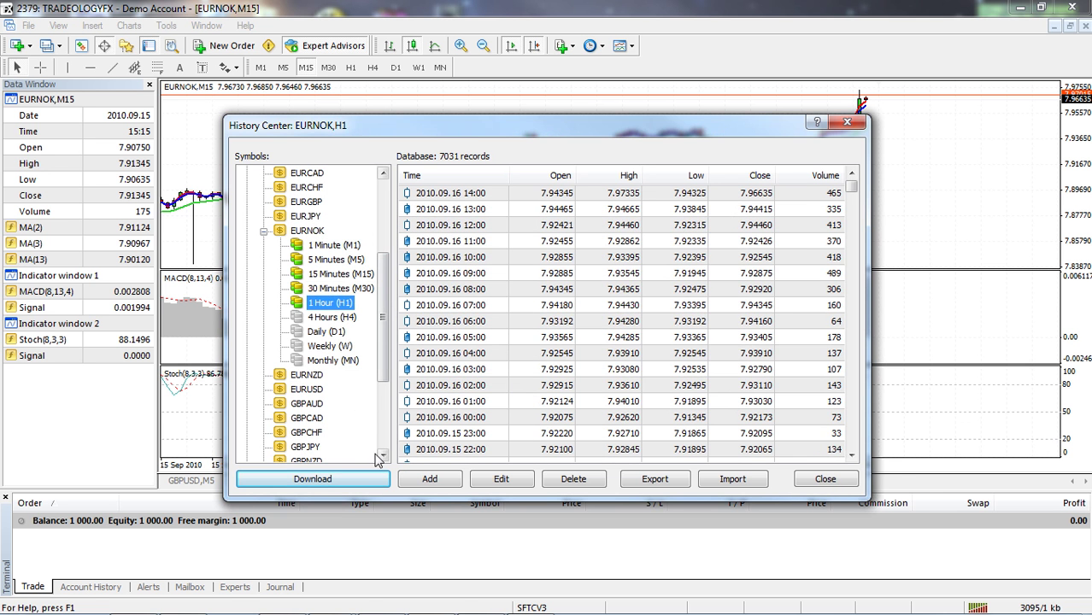
pyautogui.click(376, 480)
pyautogui.click(513, 376)
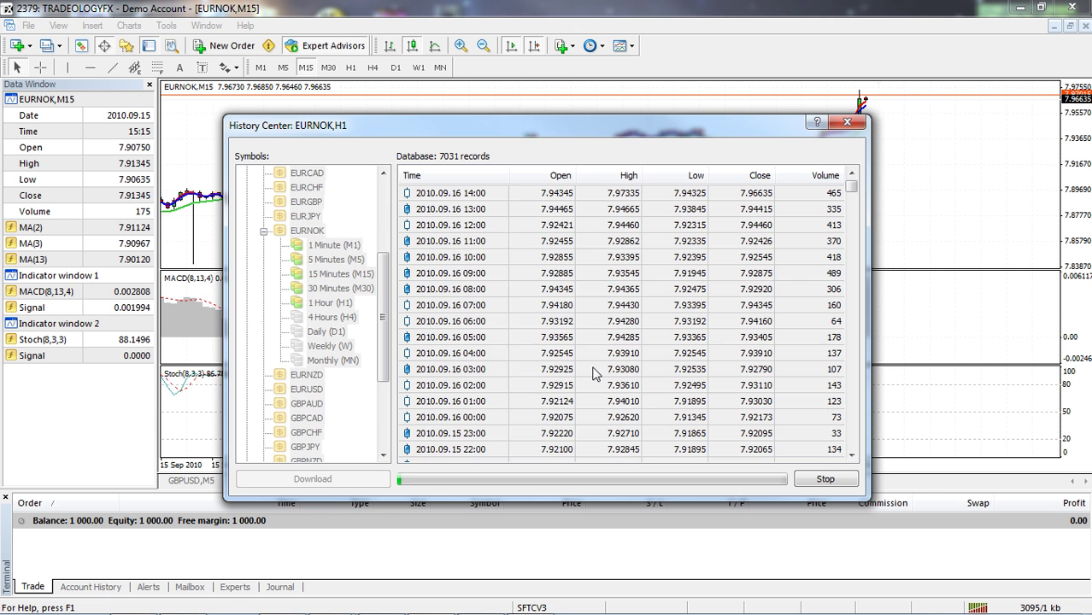
pyautogui.click(324, 318)
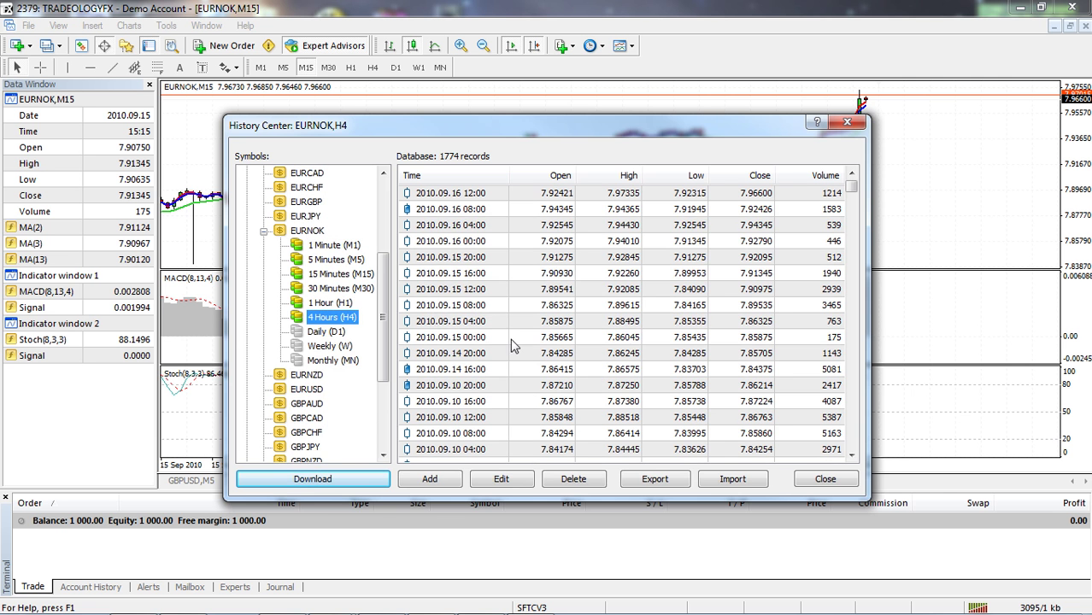
pyautogui.click(342, 481)
pyautogui.click(528, 376)
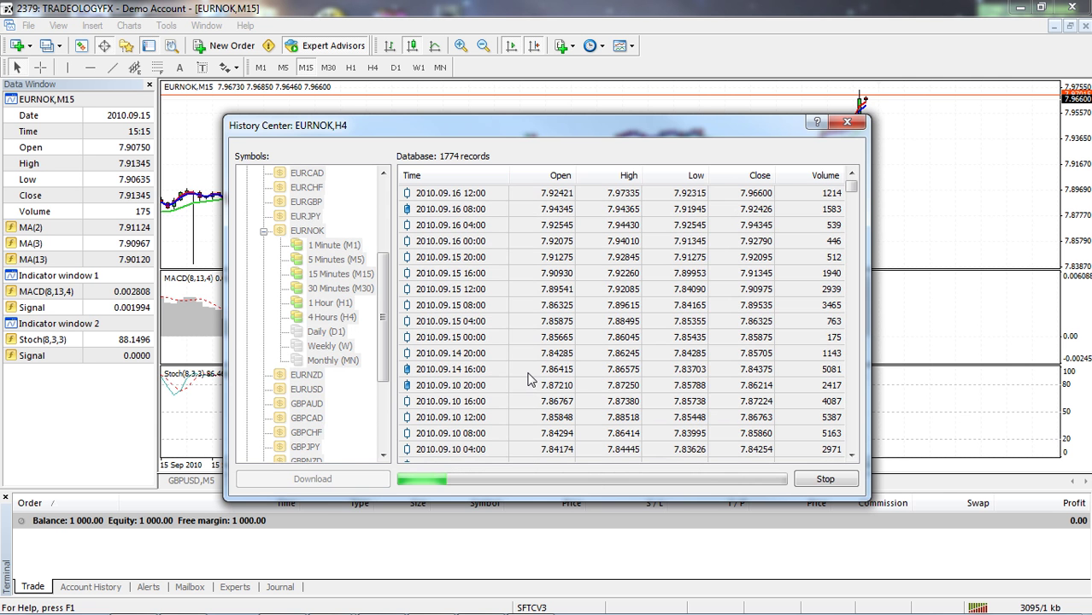
# Step: Download EURNOK Daily (D1), Weekly (W) and Monthly (MN) history, confirming each warning
pyautogui.click(327, 333)
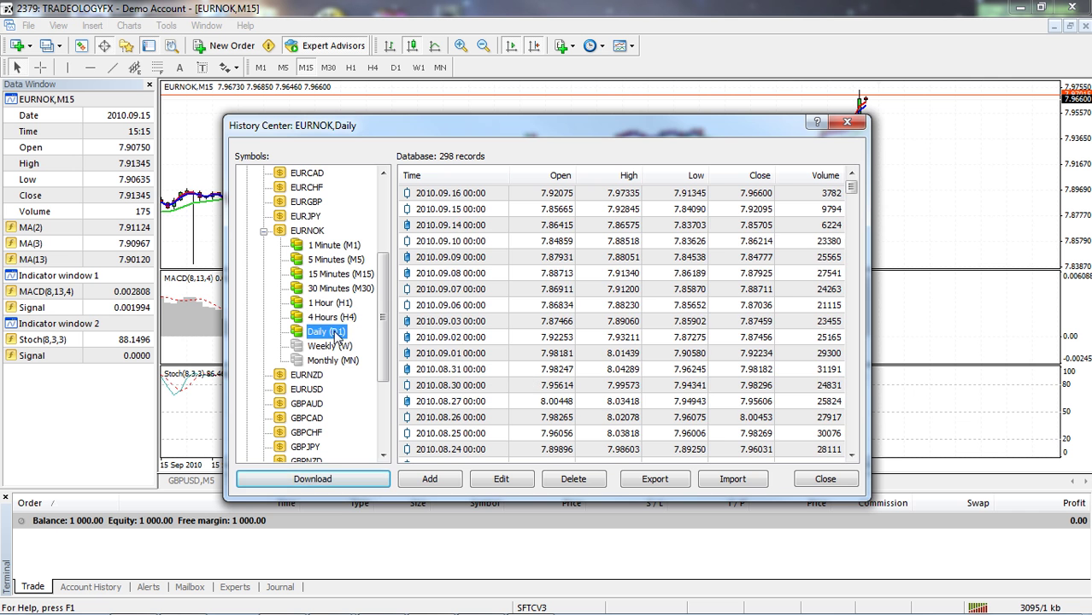
pyautogui.click(313, 478)
pyautogui.click(521, 381)
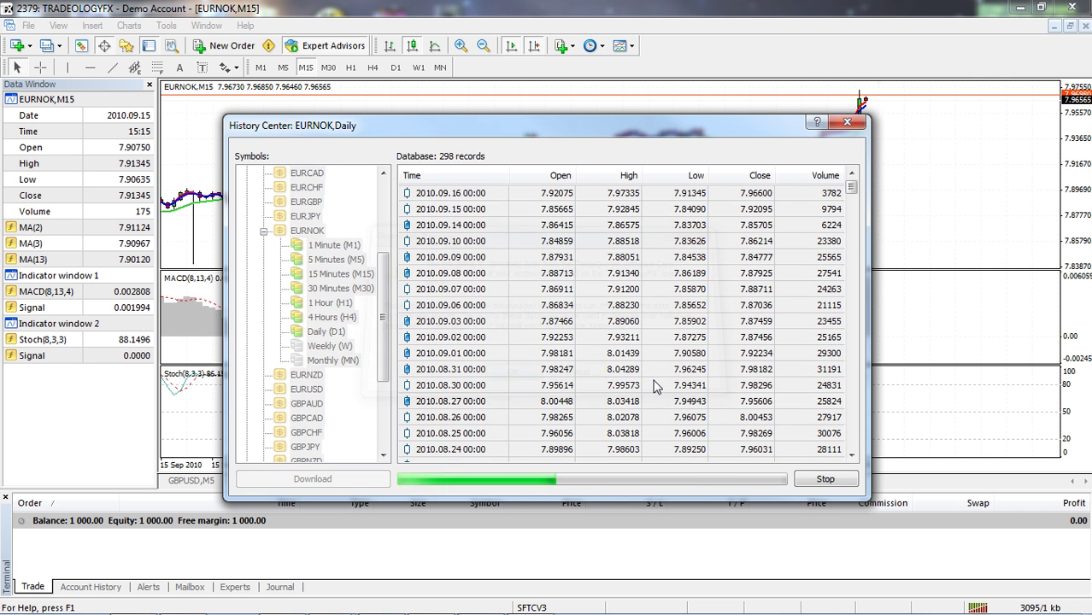
pyautogui.click(319, 347)
pyautogui.click(359, 478)
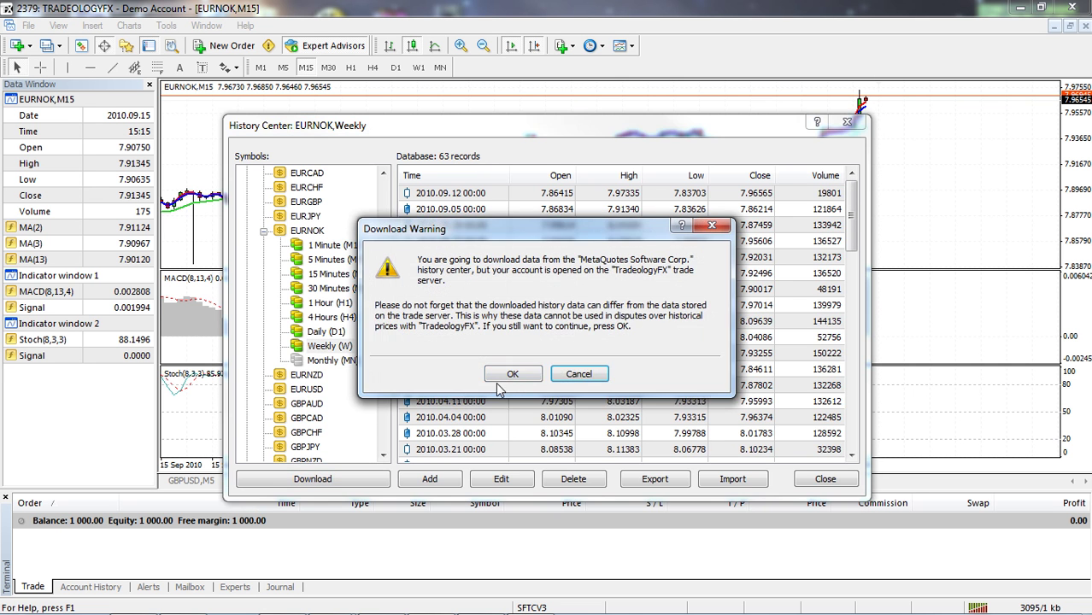
pyautogui.click(504, 382)
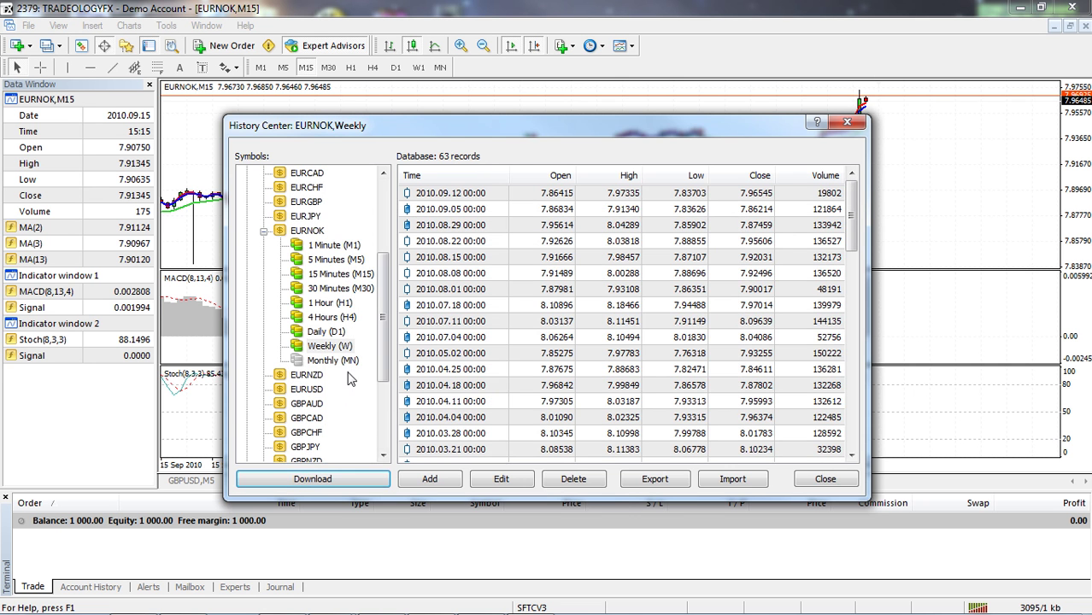
pyautogui.click(334, 360)
pyautogui.click(367, 480)
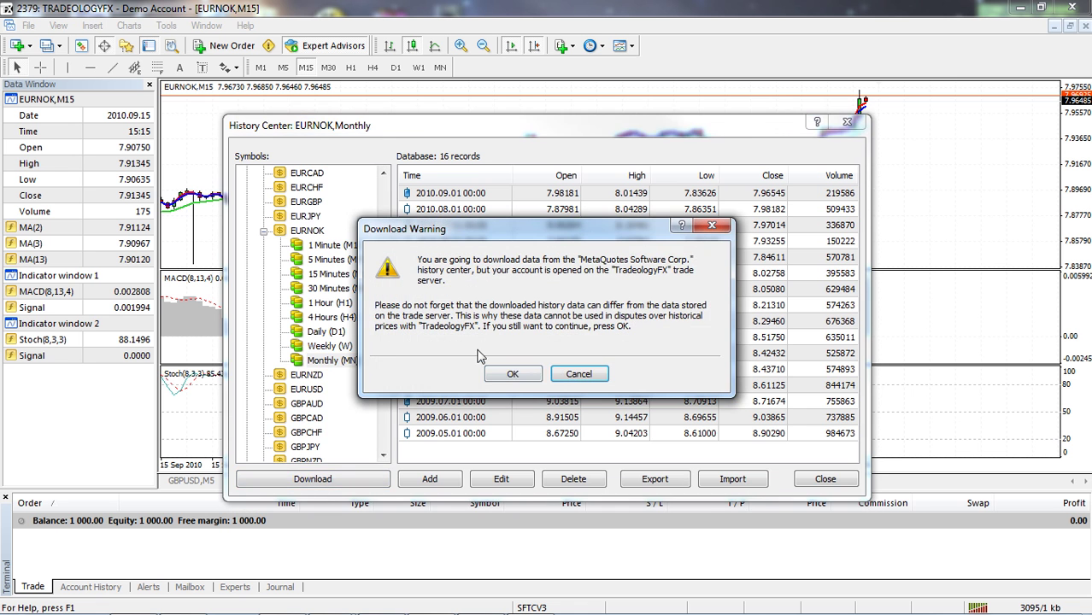
pyautogui.click(516, 373)
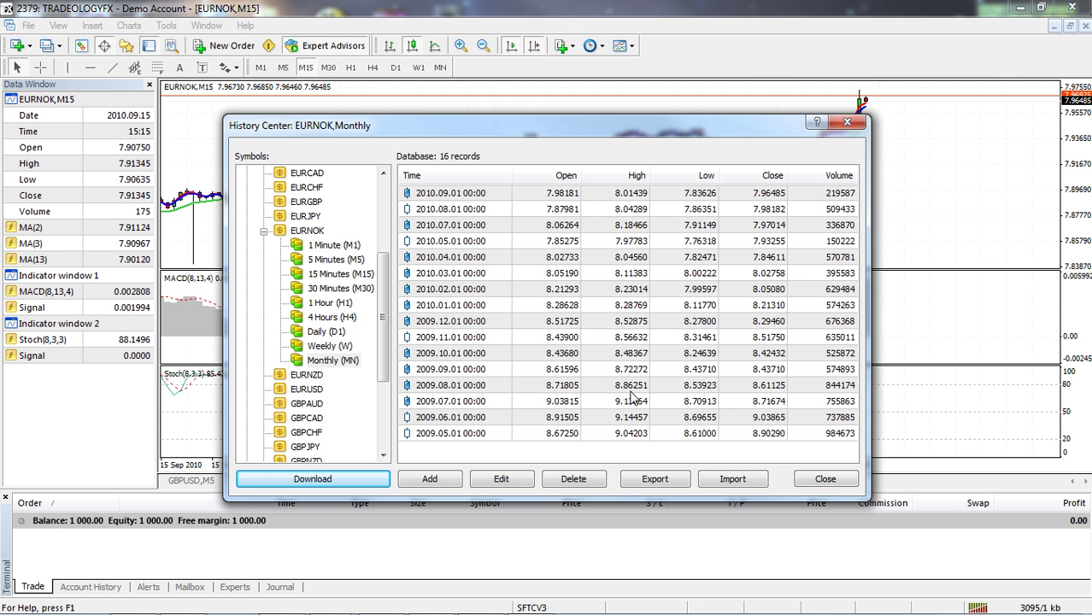
# Step: Close History Center and scroll the M15 chart back to late August, then forward
pyautogui.click(849, 483)
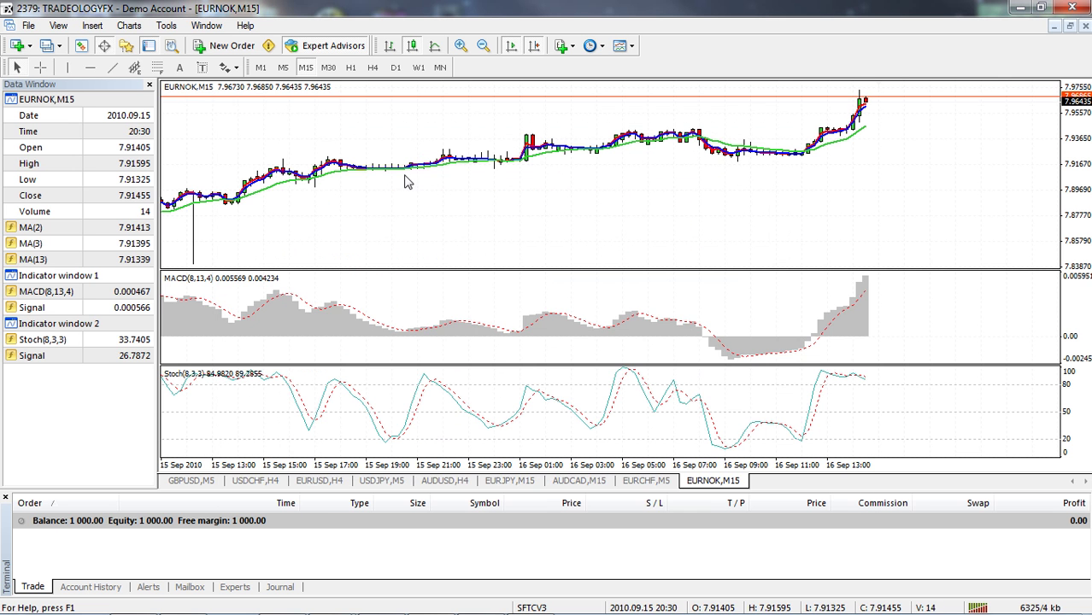
pyautogui.hscroll(-15, 408, 171)
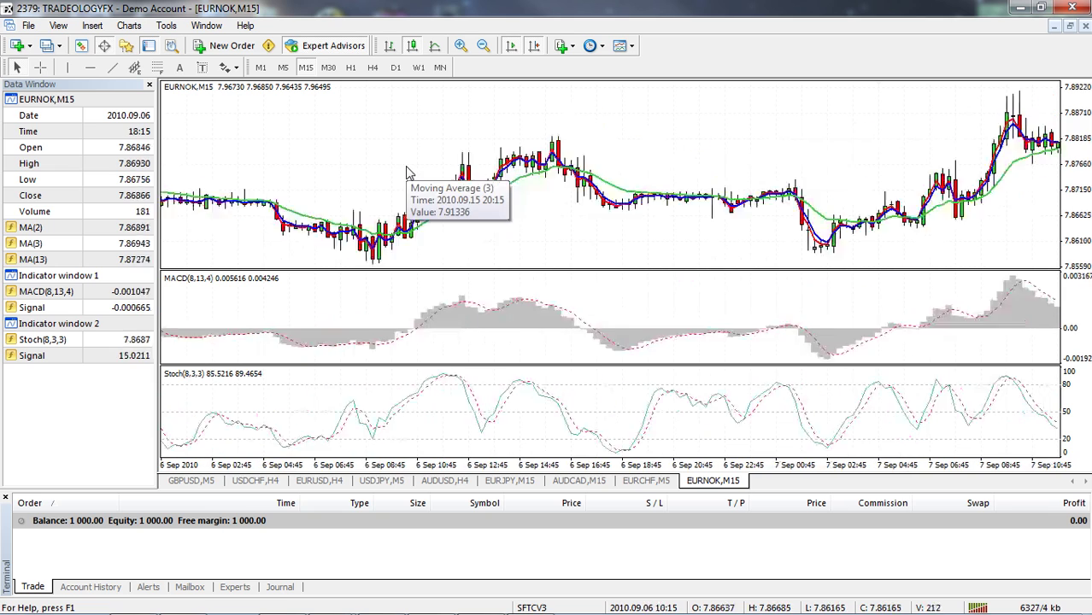
pyautogui.hscroll(-15, 409, 171)
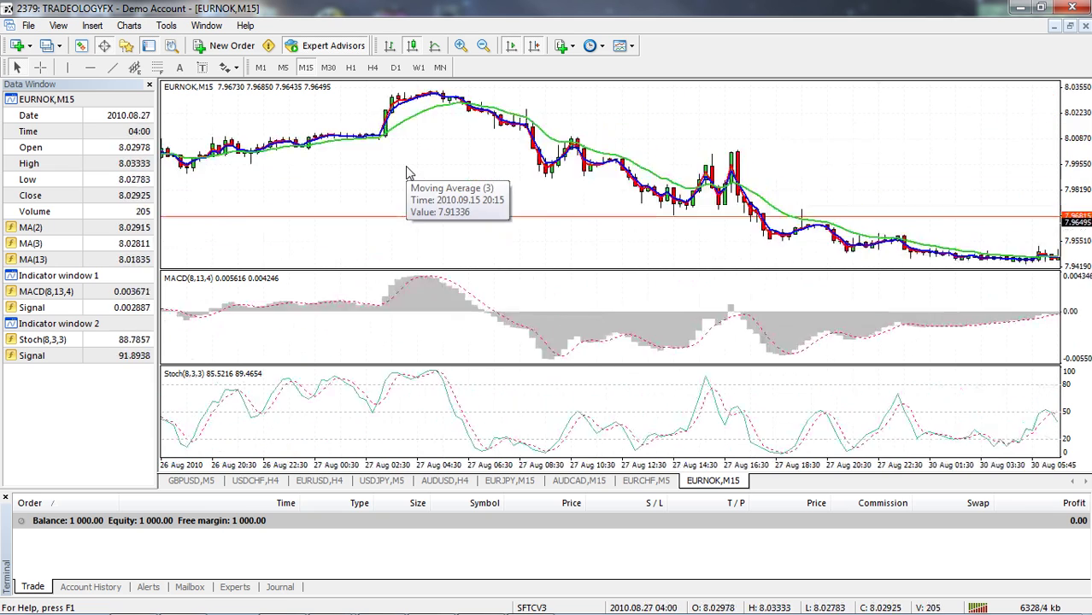
pyautogui.hscroll(15, 409, 171)
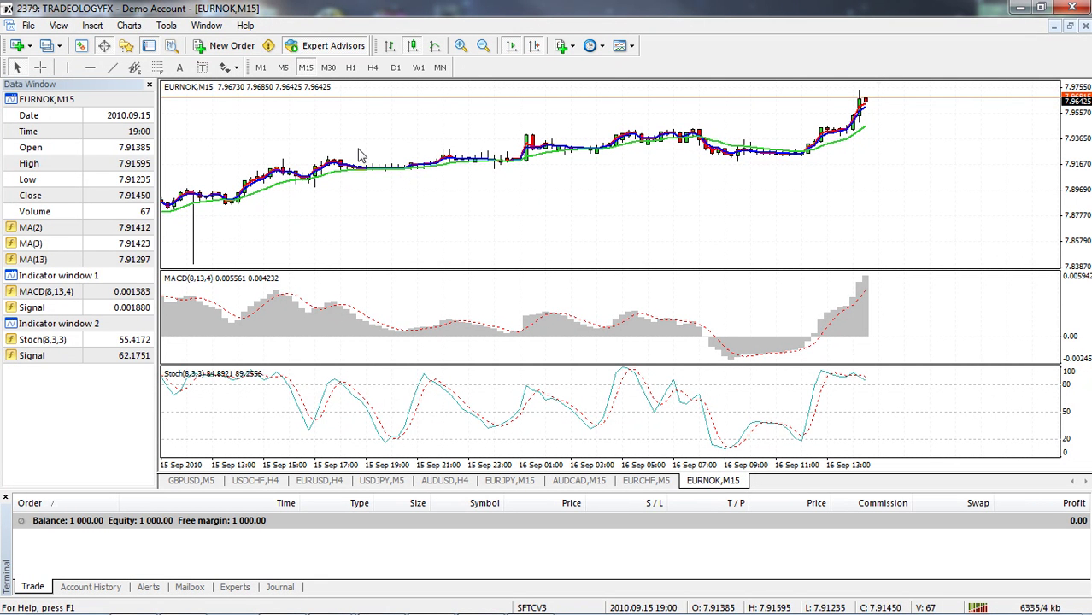
pyautogui.click(167, 26)
pyautogui.click(204, 69)
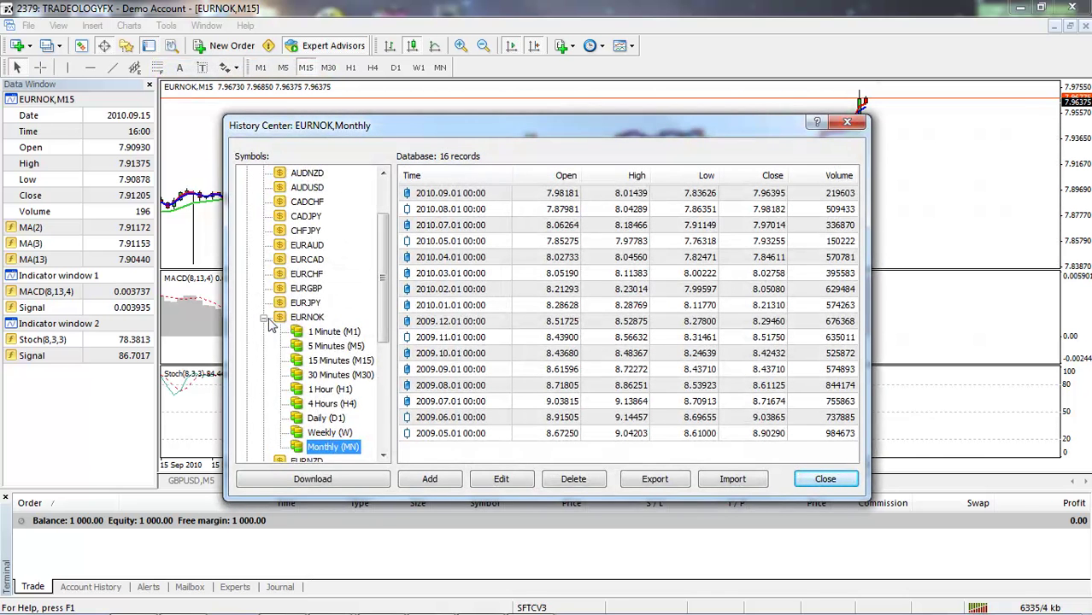
pyautogui.click(265, 317)
pyautogui.moveTo(384, 299); pyautogui.dragTo(366, 180)
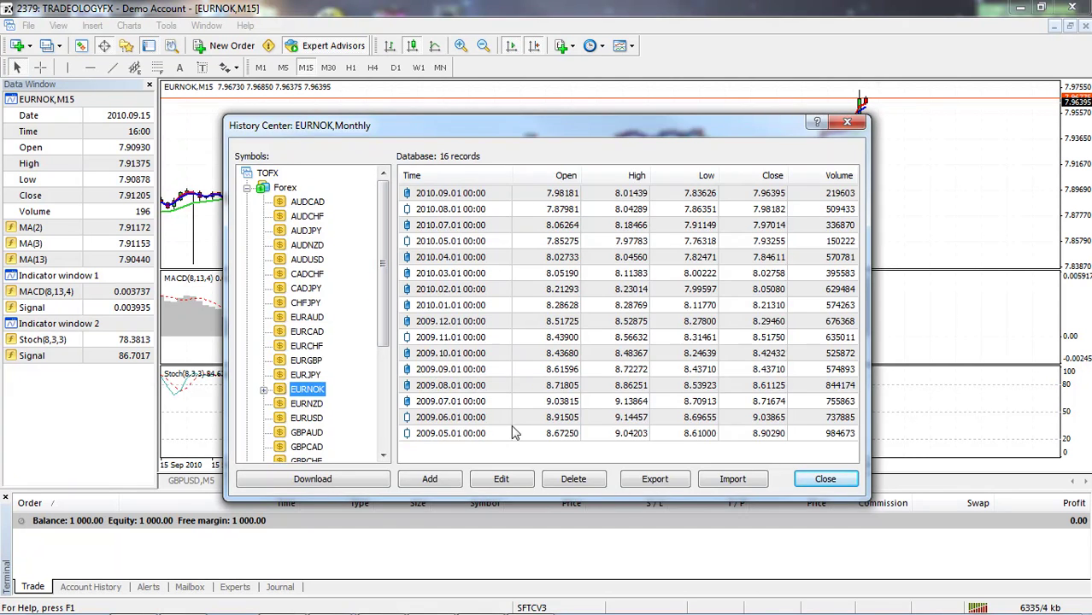
pyautogui.click(825, 479)
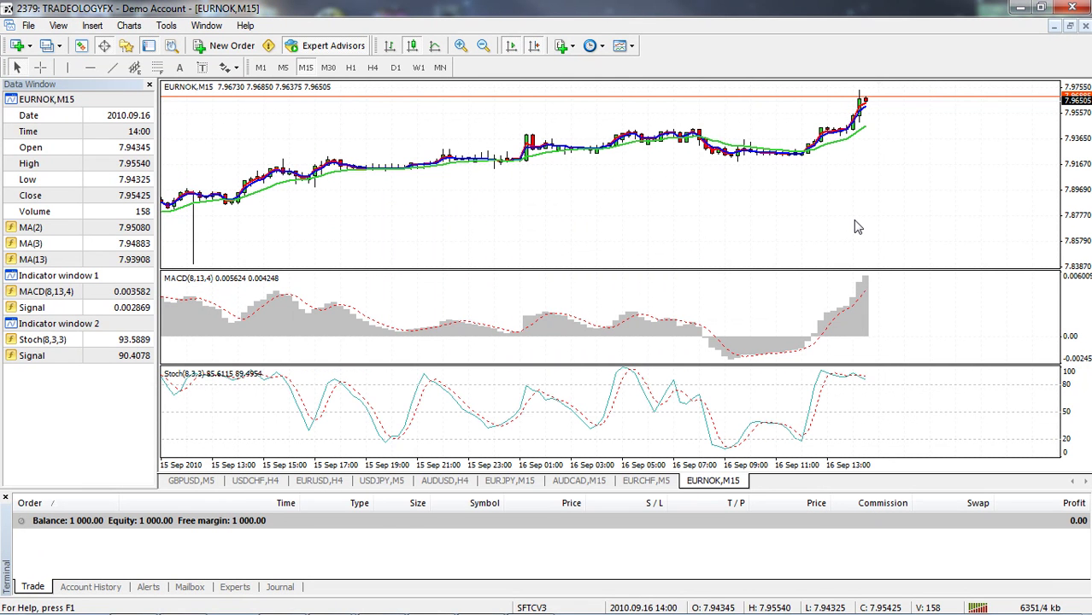